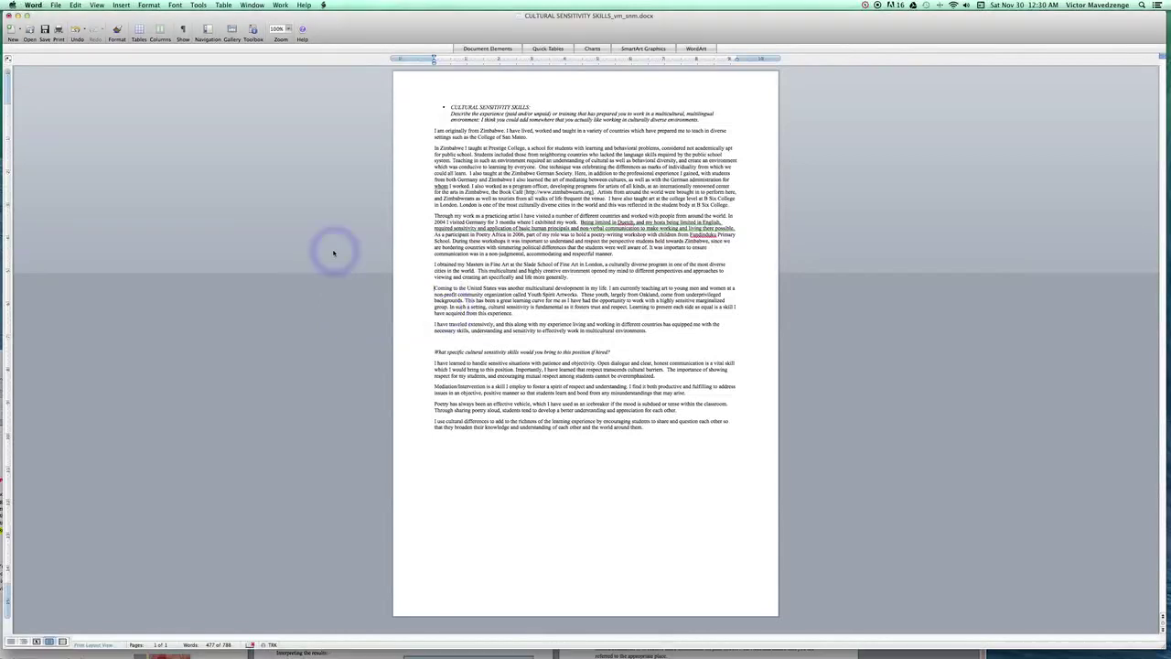
Place the cursor between the Masters paragraph and the Coming to the United States paragraph.
click(328, 252)
click(456, 227)
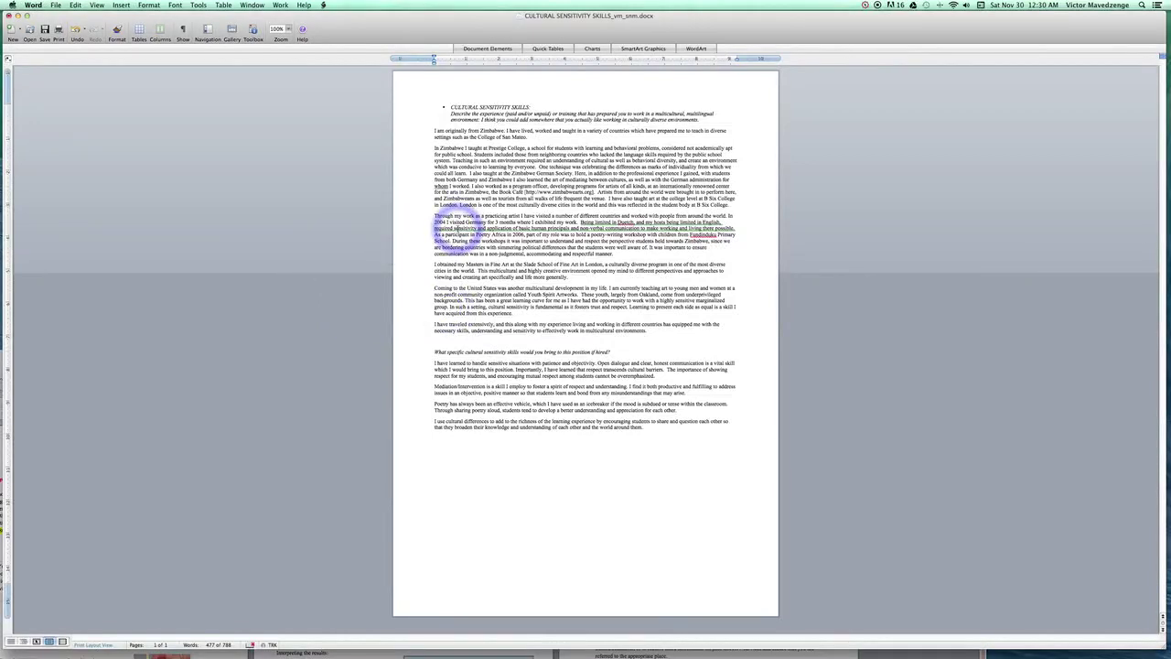
click(456, 228)
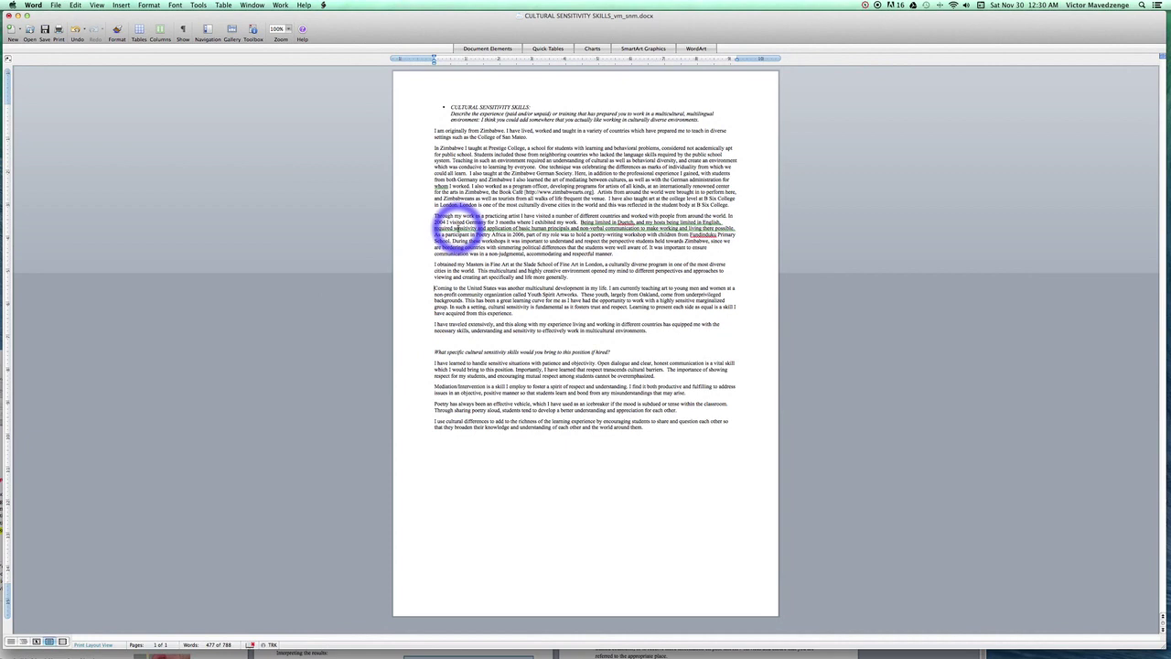
click(457, 228)
click(455, 228)
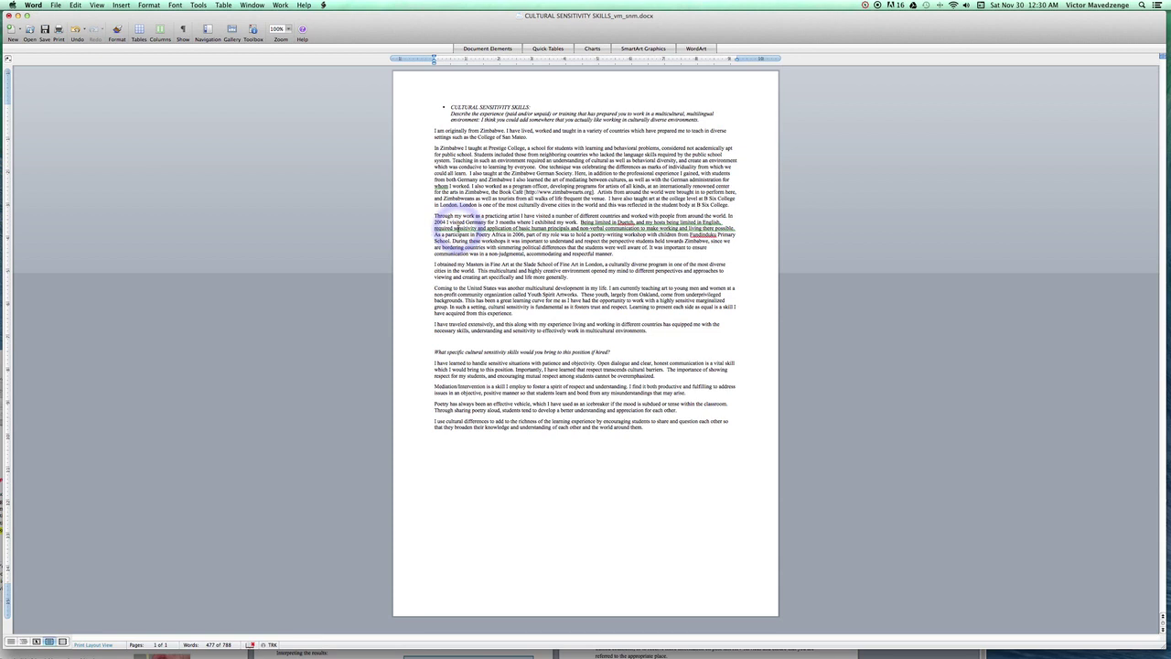
click(456, 228)
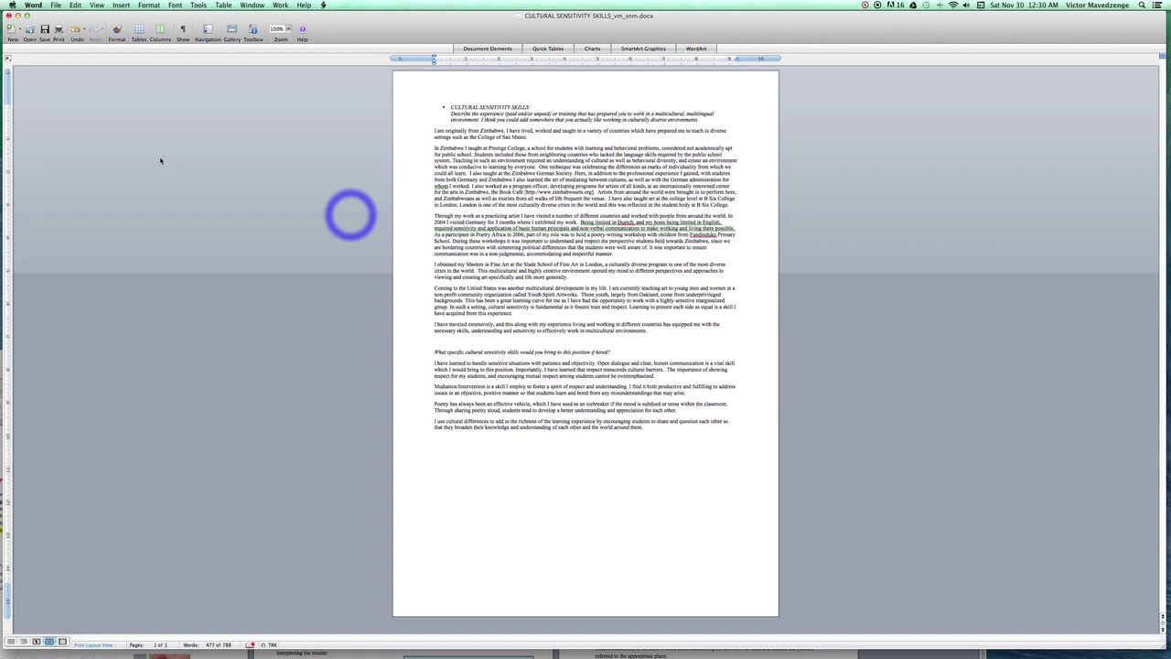
Insert the alocstudiosWM.png picture from file at that spot.
click(122, 6)
mouse_move(129, 180)
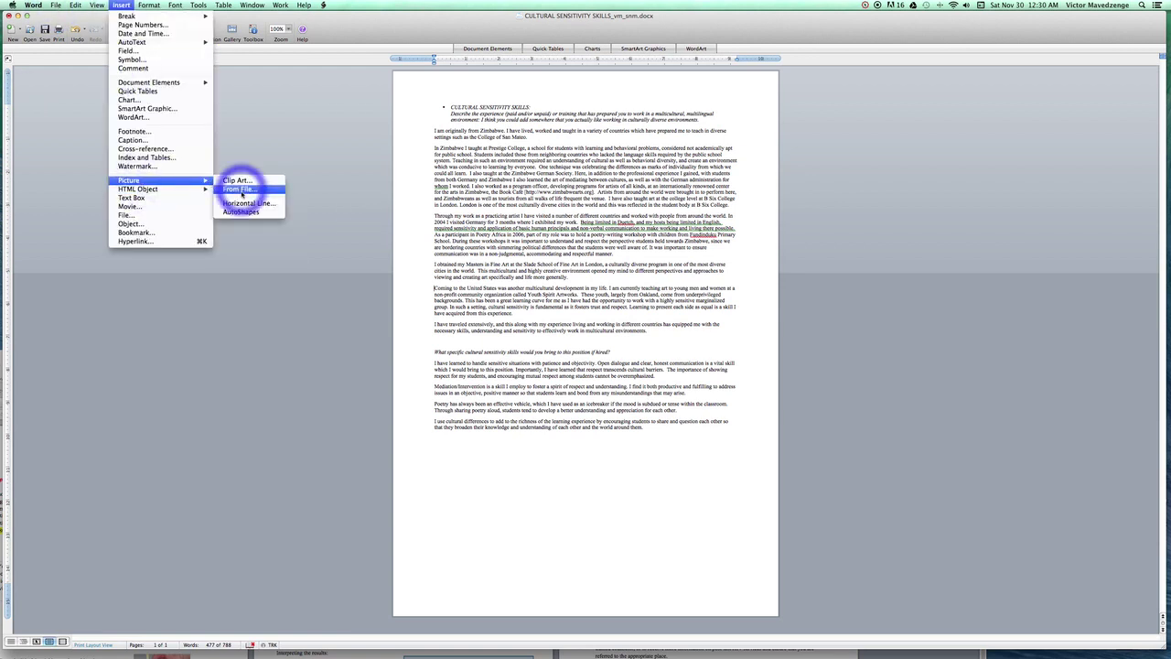
click(240, 189)
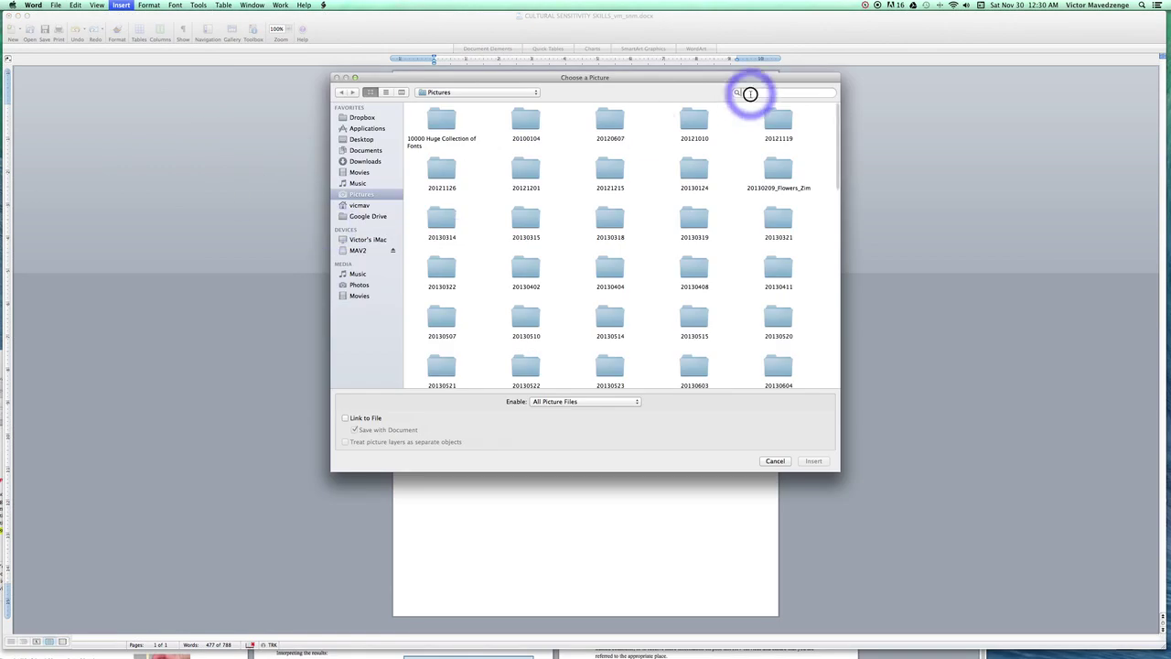
click(750, 96)
text(a)
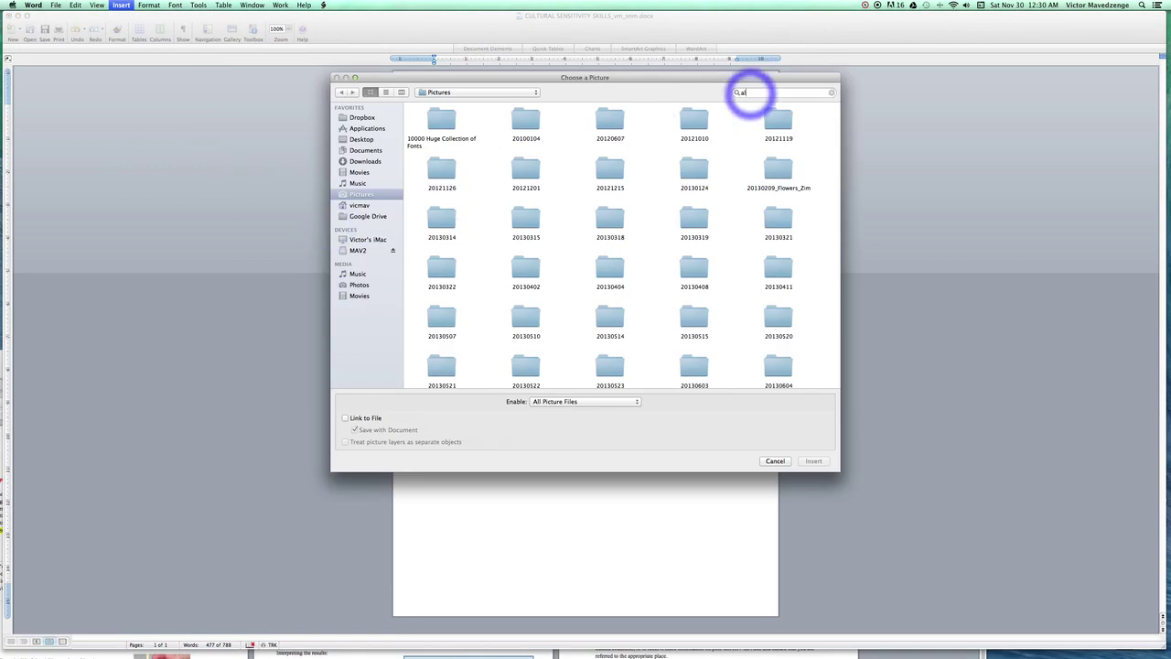
text(locstudi)
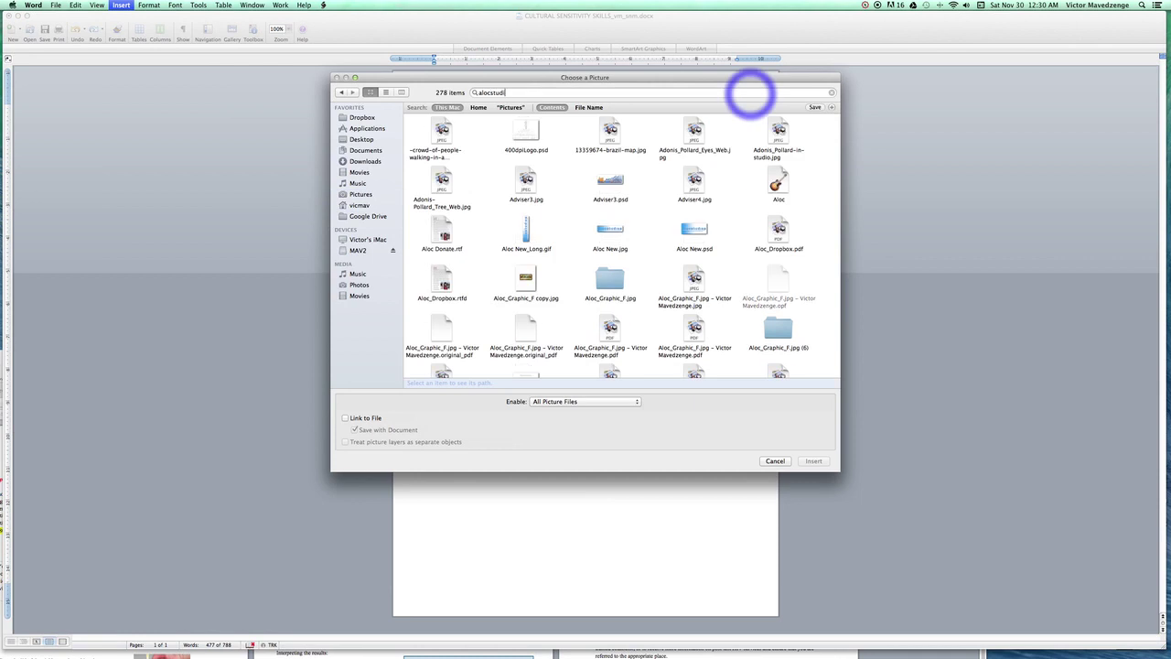
text(osWM)
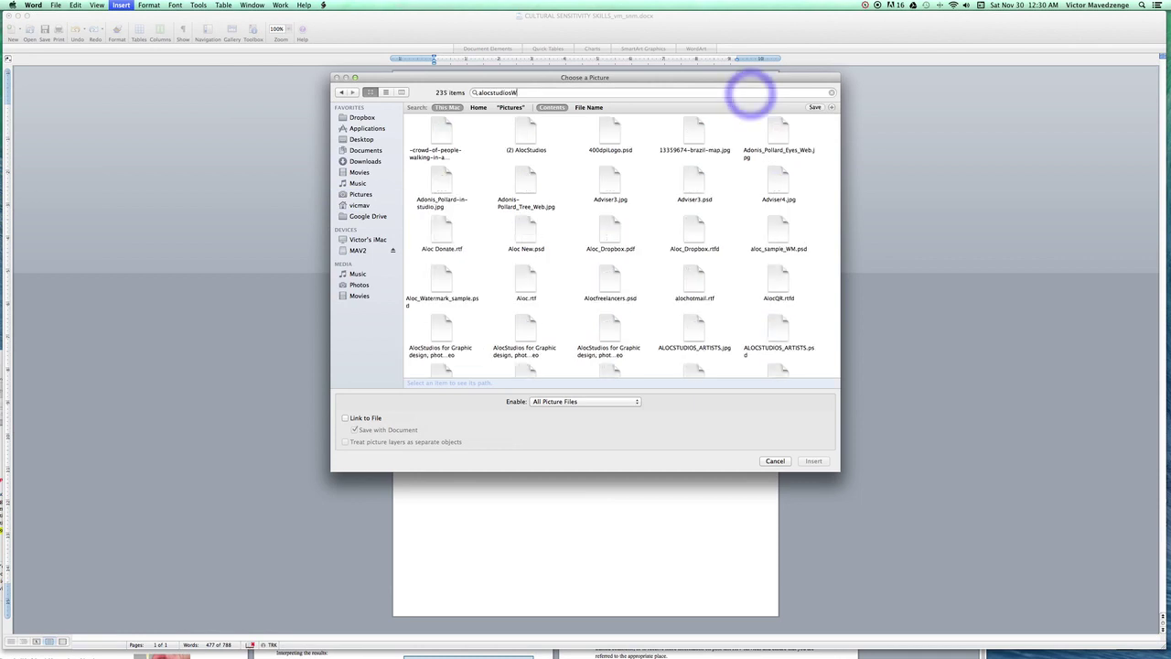
click(448, 135)
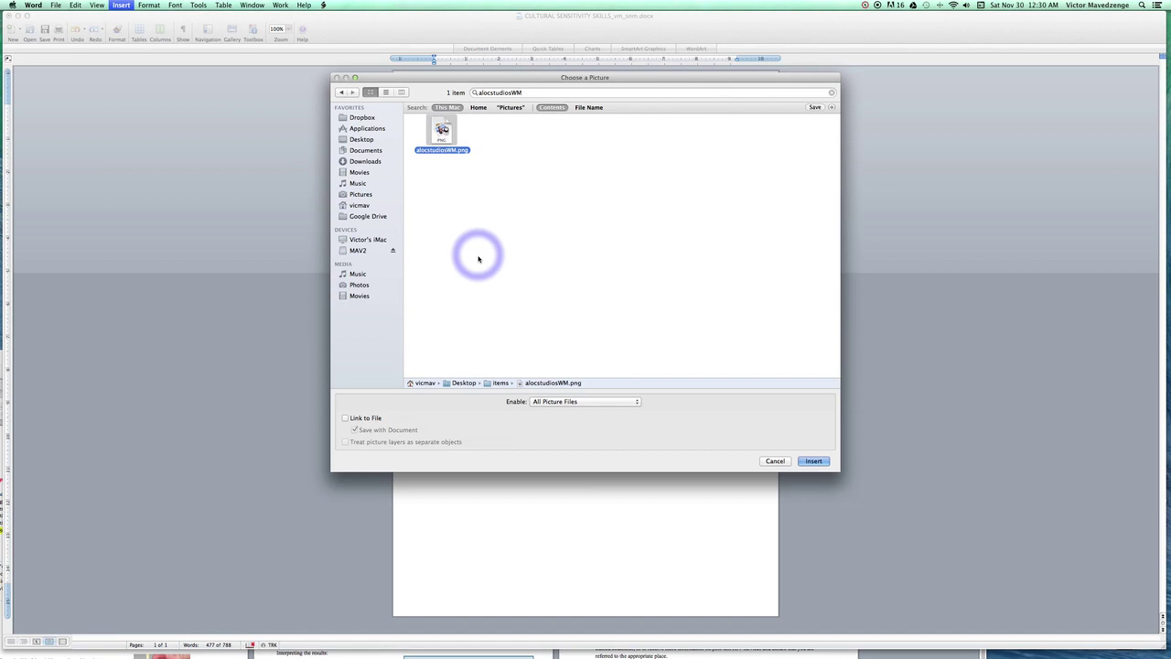
key(Return)
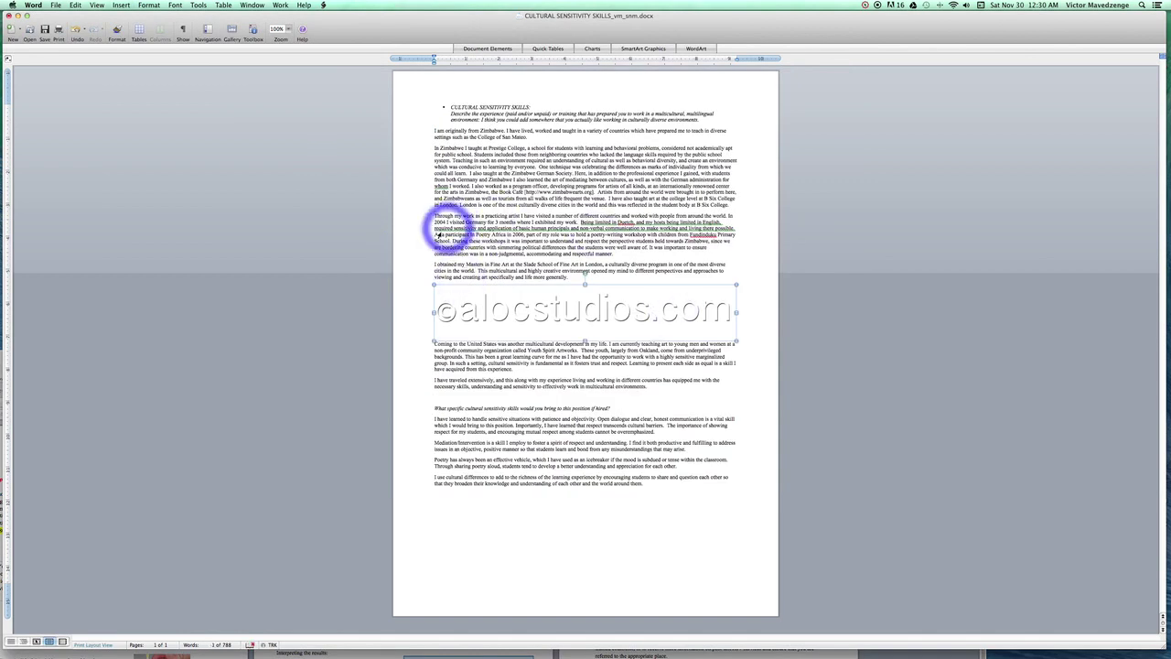
click(576, 311)
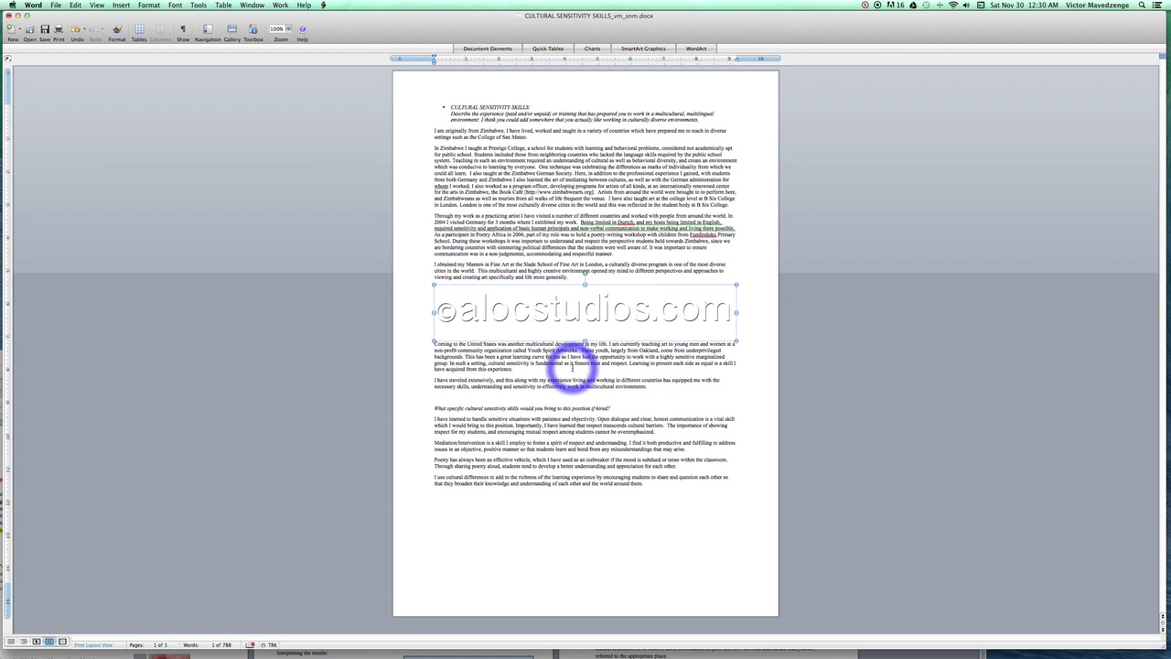
click(506, 297)
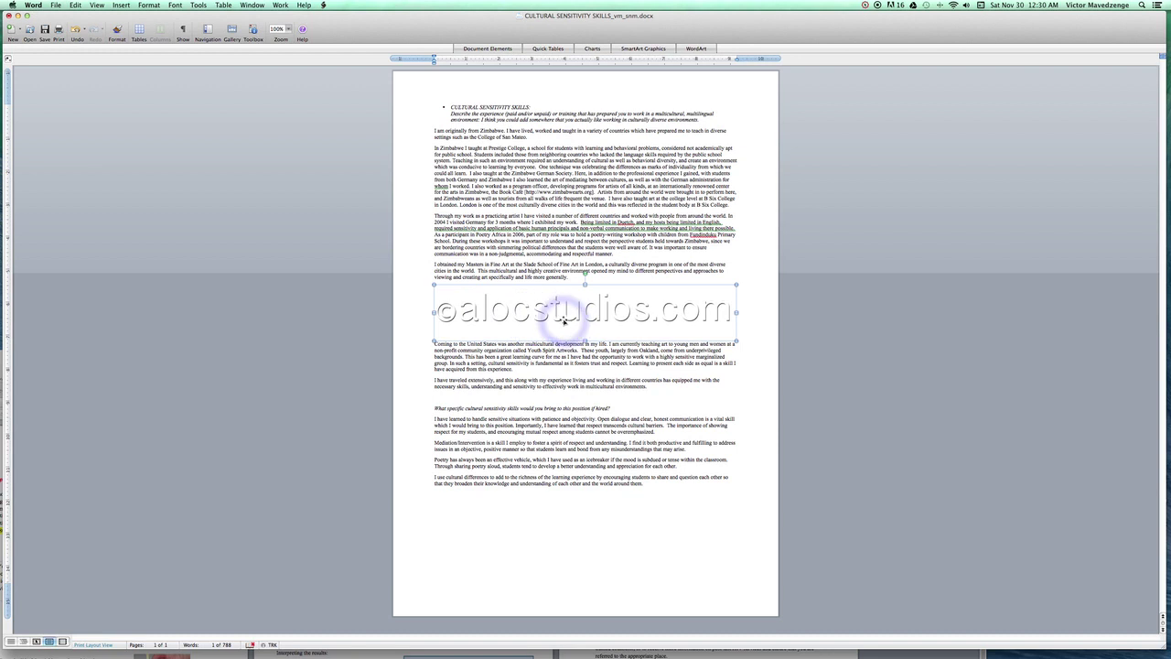
click(633, 290)
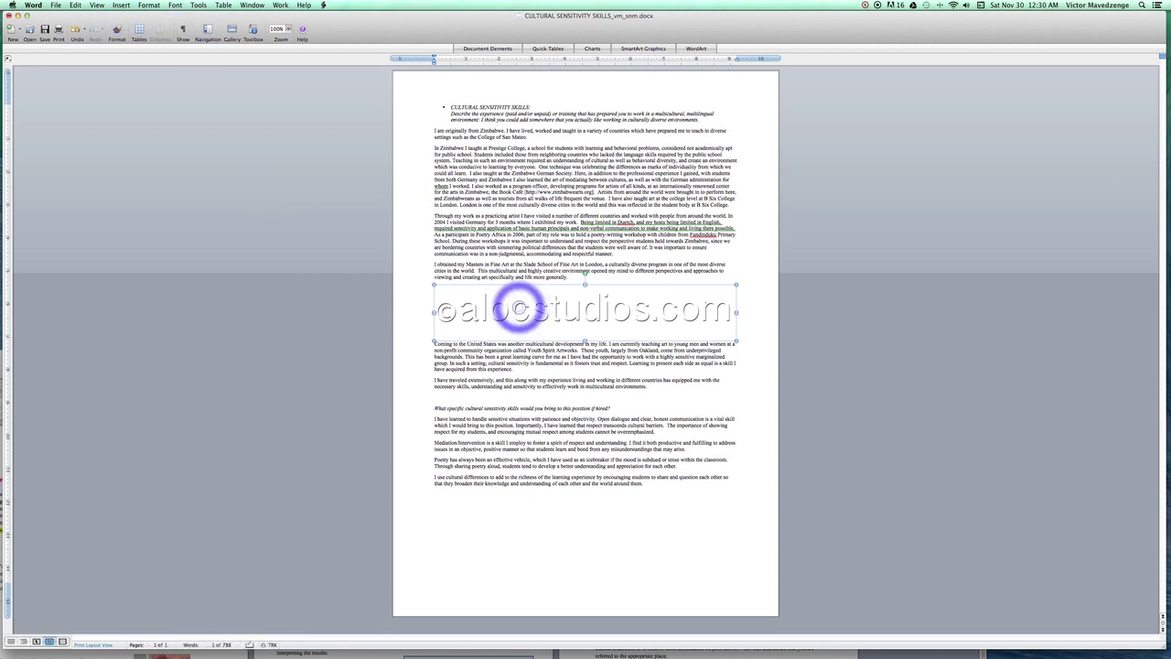
Set the watermark picture's layout wrapping to Behind text.
double_click(518, 309)
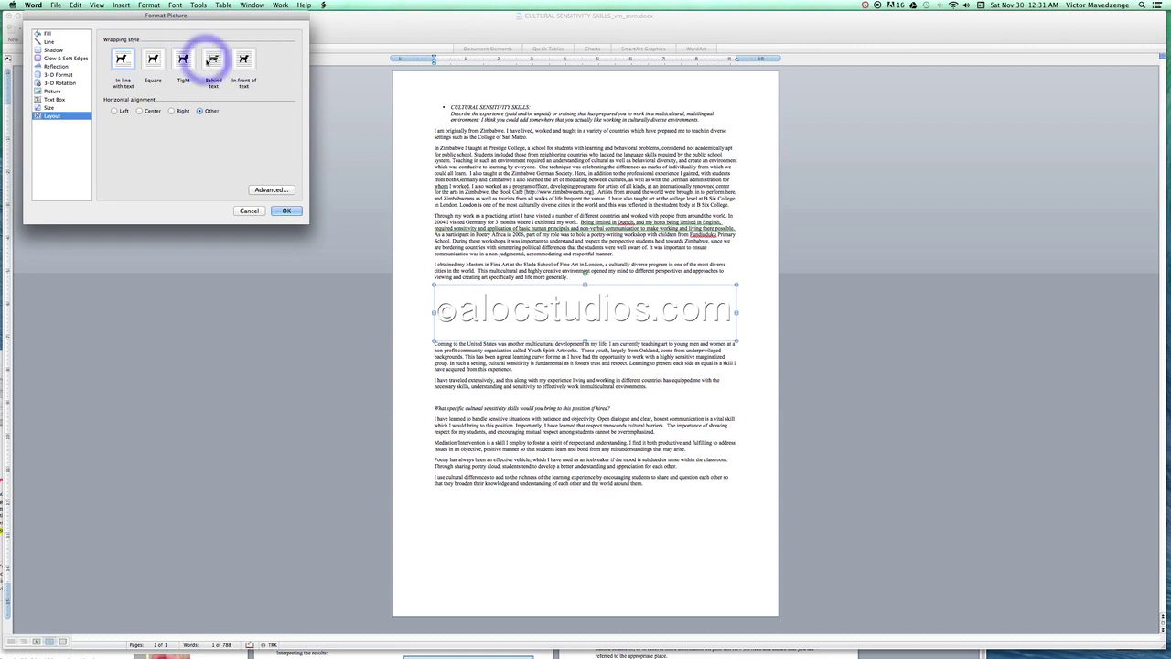
click(211, 60)
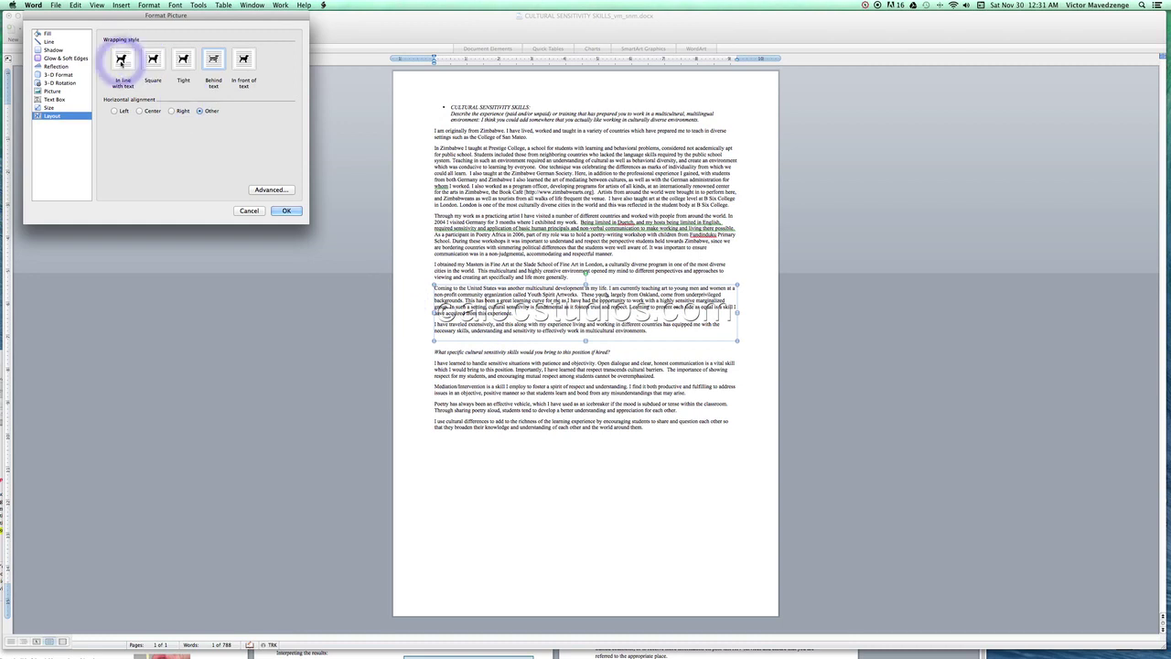
click(120, 60)
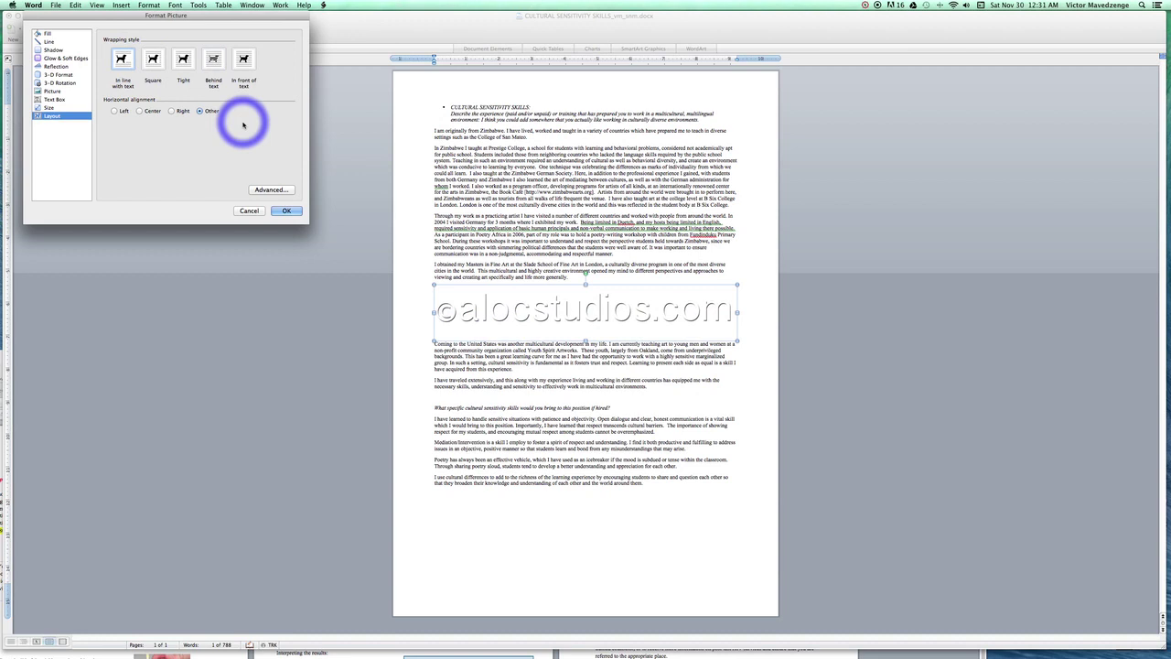
click(214, 60)
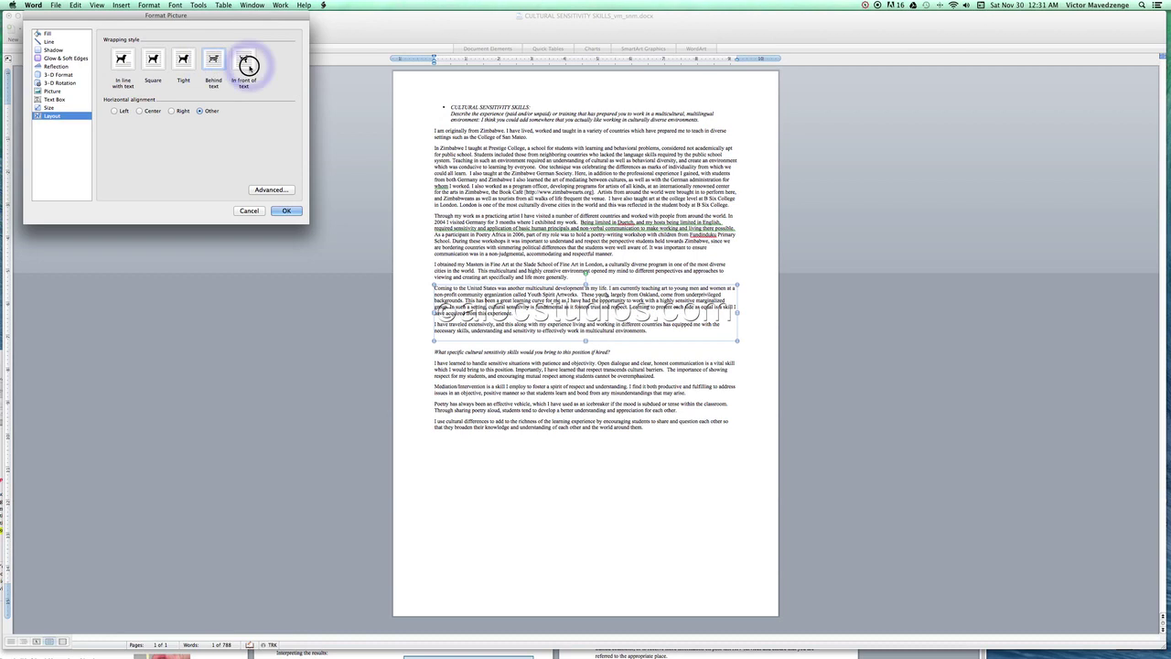
click(248, 65)
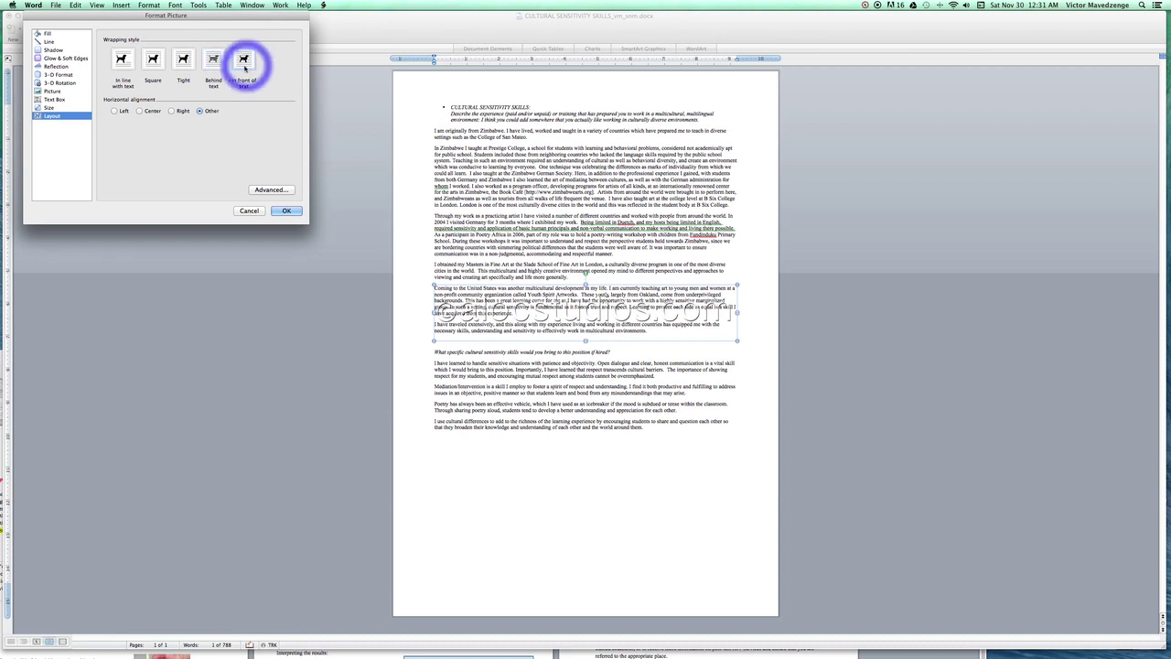
click(212, 64)
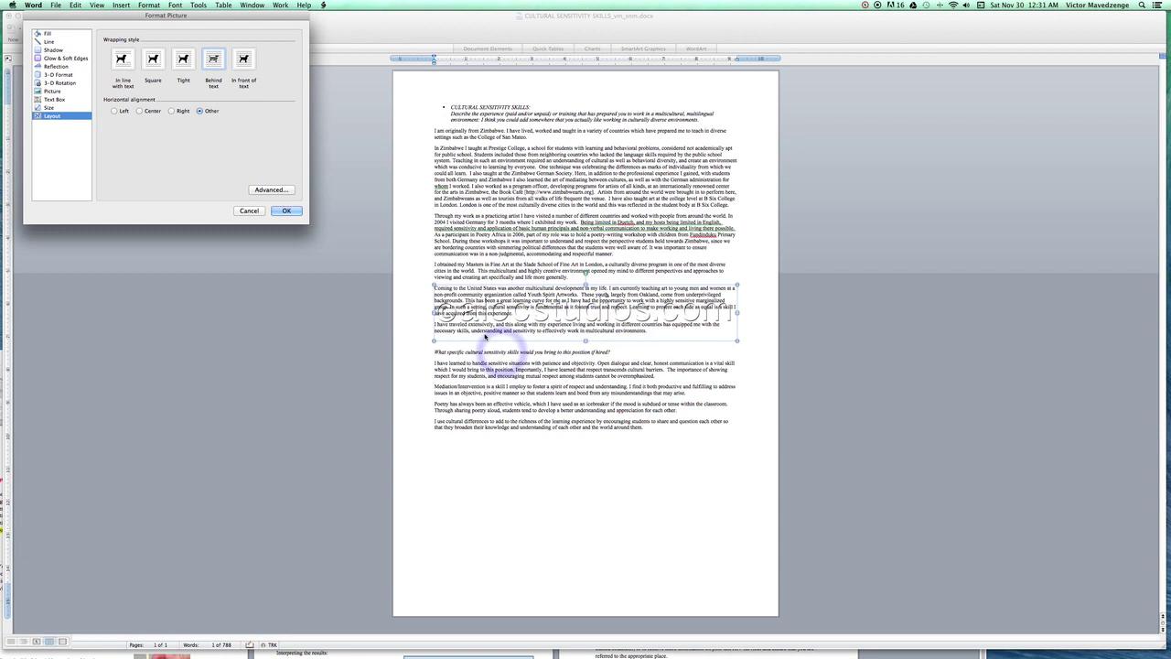
click(286, 211)
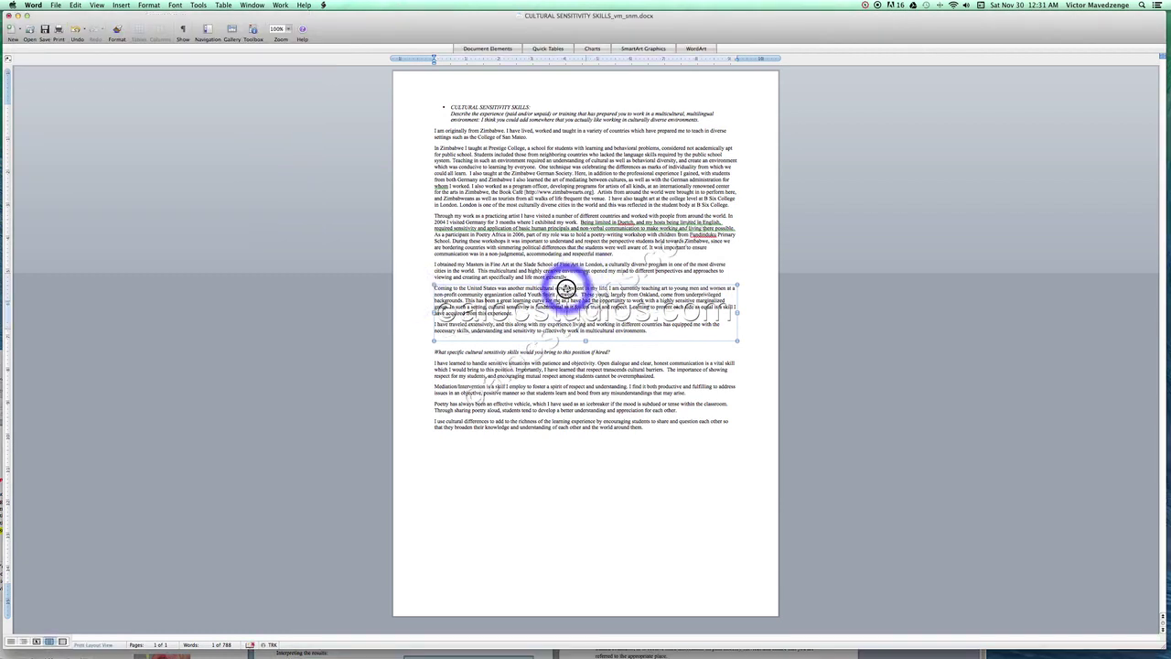
Rotate the watermark diagonally and move it up over the top paragraphs.
mouse_move(580, 271)
mouse_down()
mouse_move(491, 435)
mouse_move(512, 361)
mouse_up()
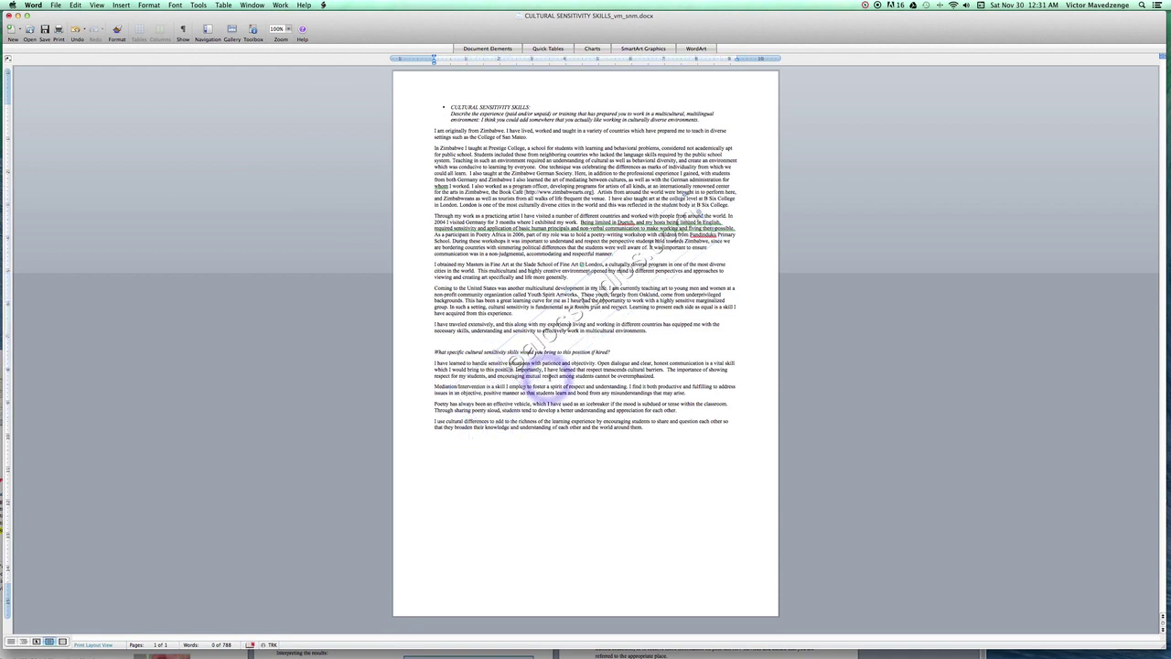
drag(570, 319, 520, 358)
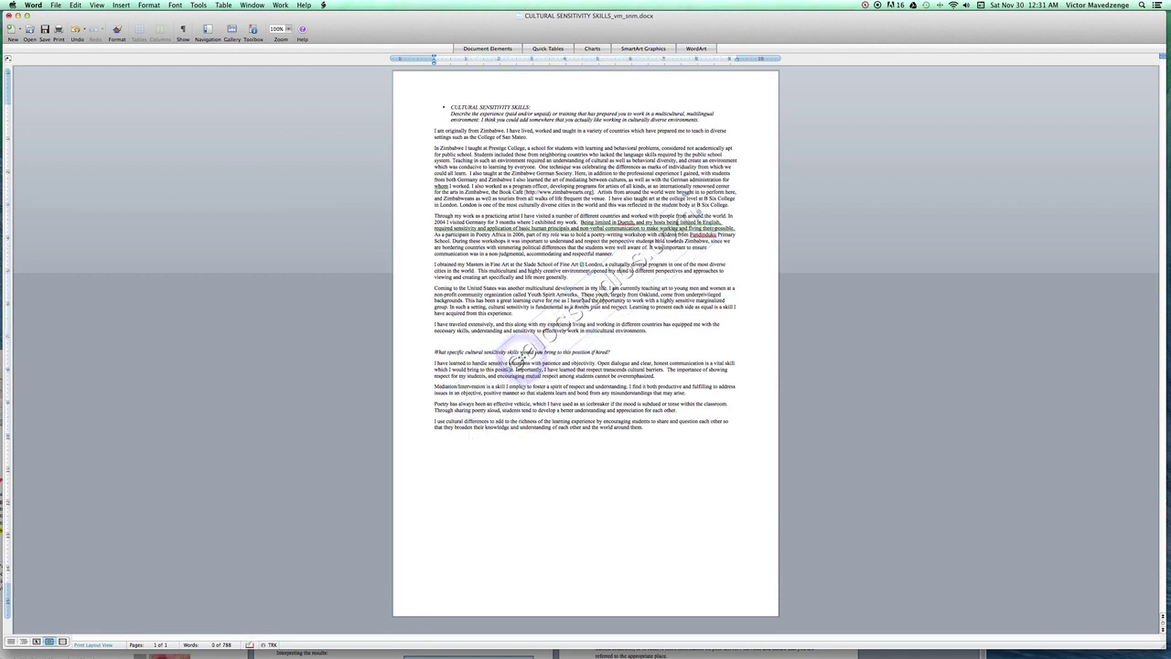
mouse_move(520, 359)
mouse_down()
mouse_move(558, 321)
mouse_move(549, 227)
mouse_move(539, 232)
mouse_up()
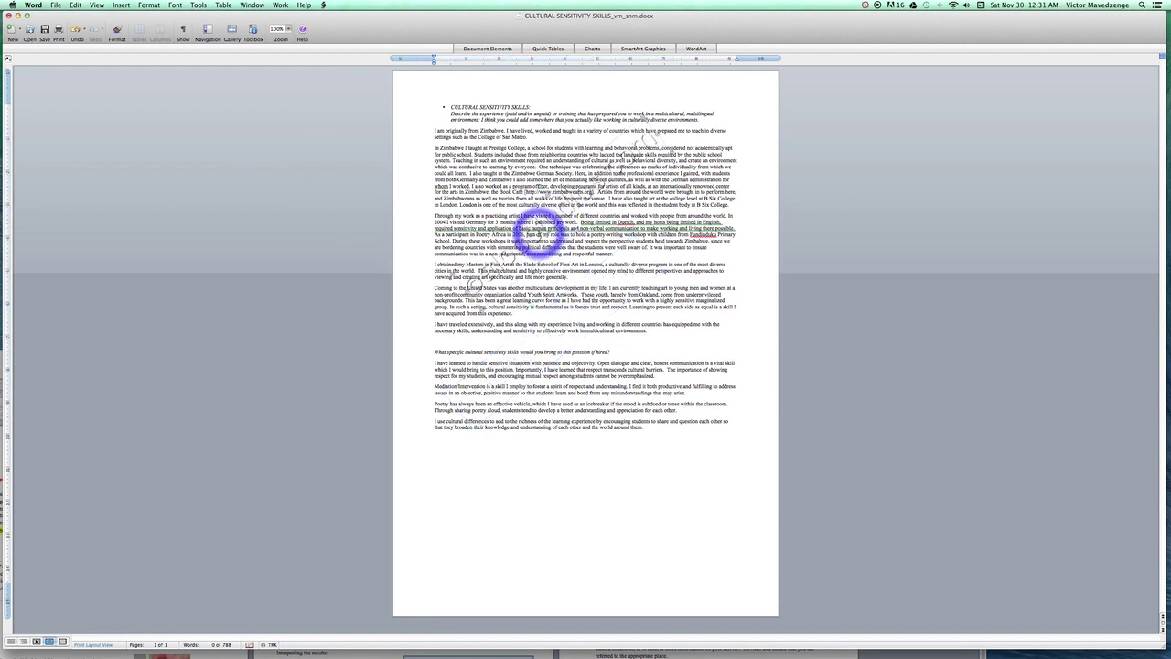
Copy the angled watermark image to the clipboard.
right_click(540, 229)
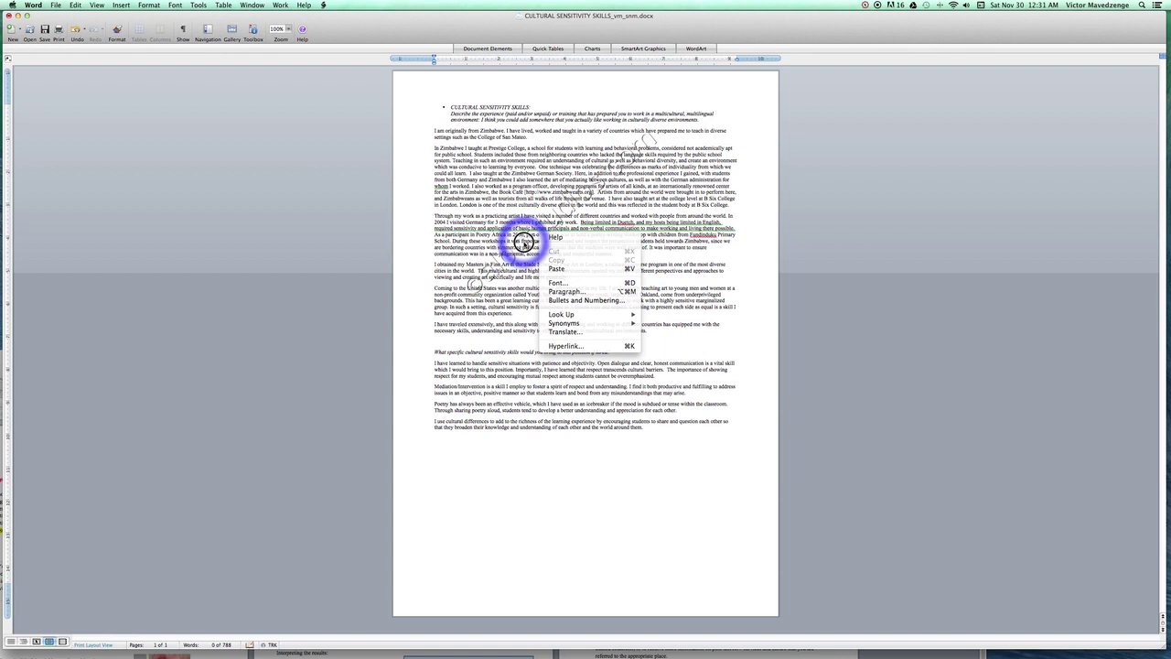
click(526, 240)
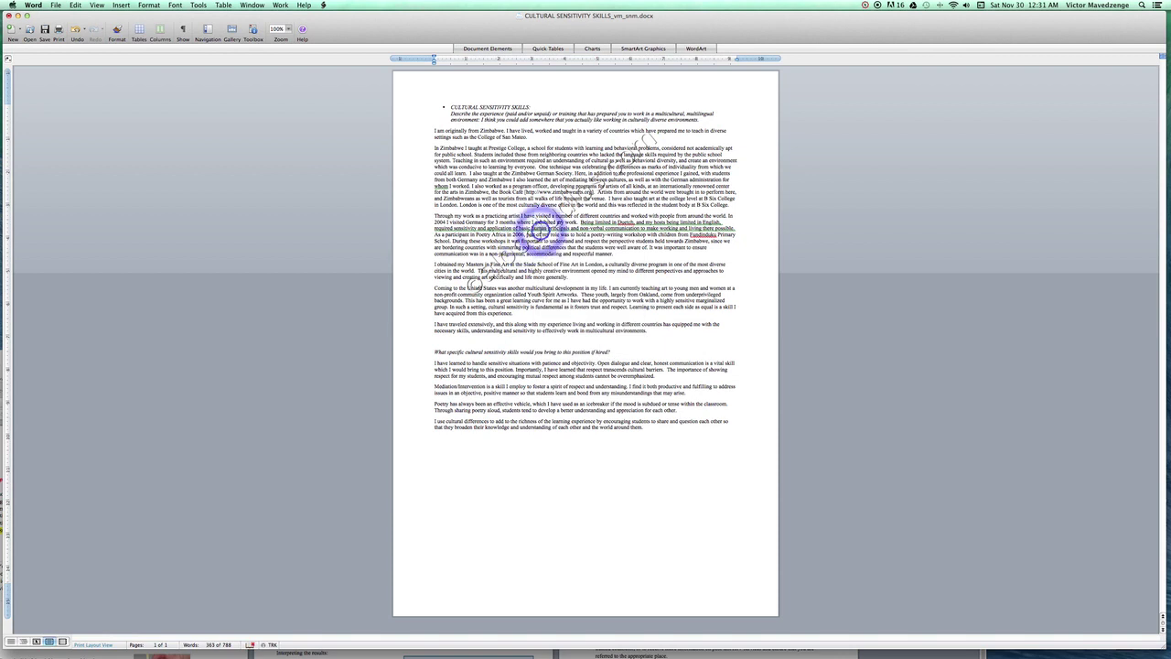
drag(525, 239, 644, 135)
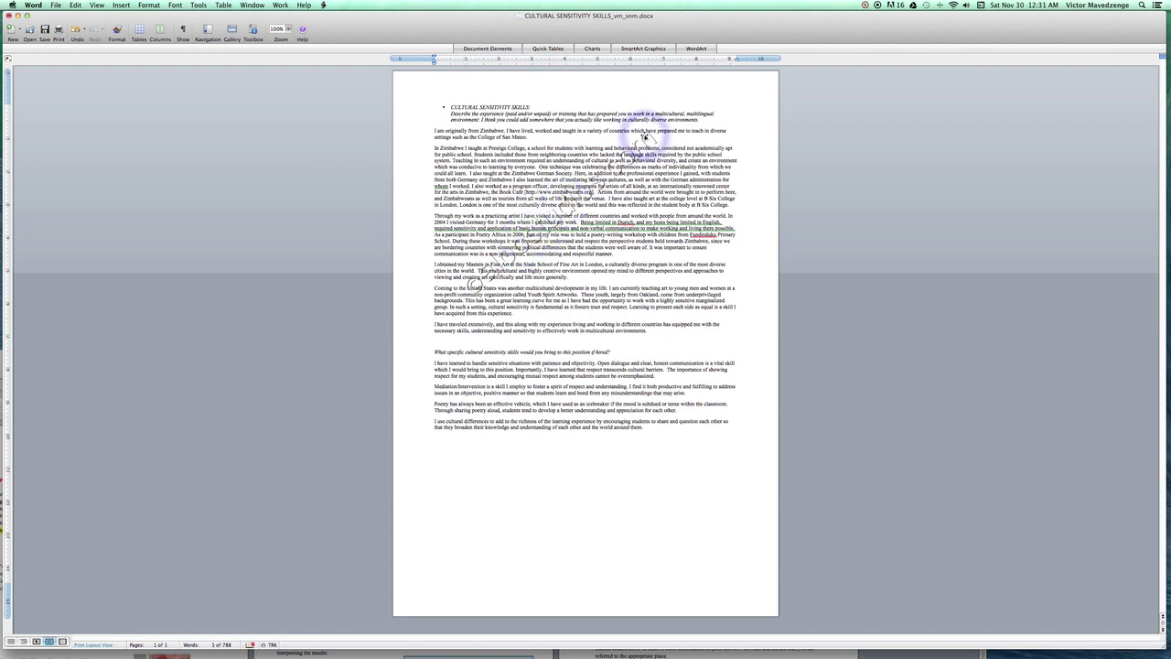
right_click(582, 196)
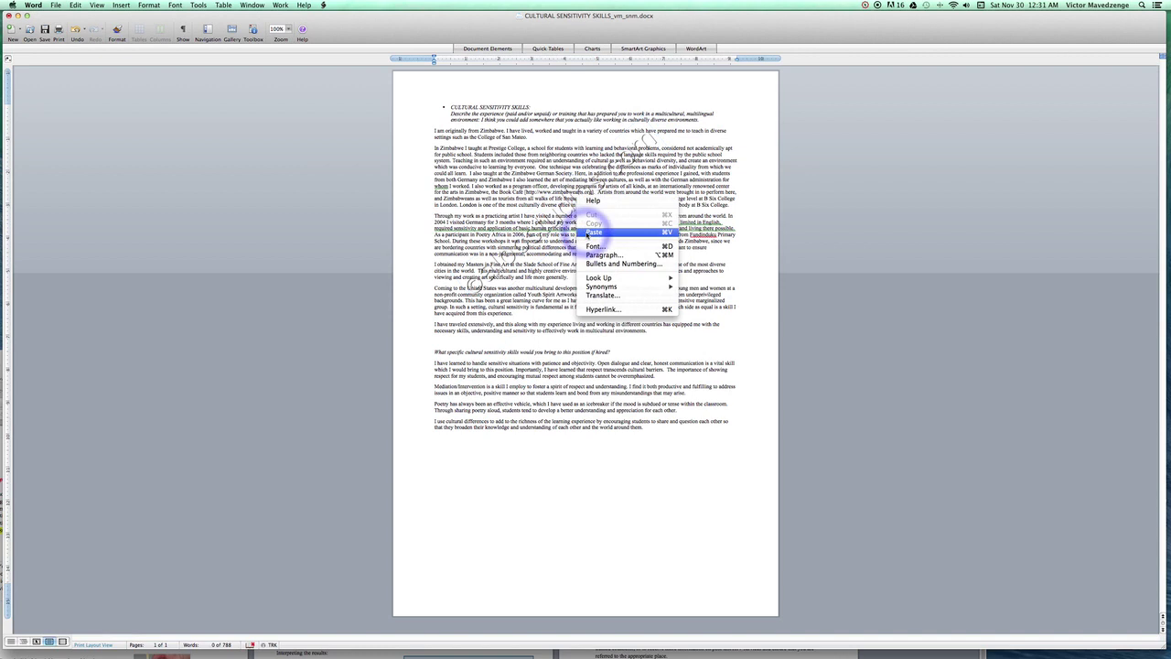
click(617, 160)
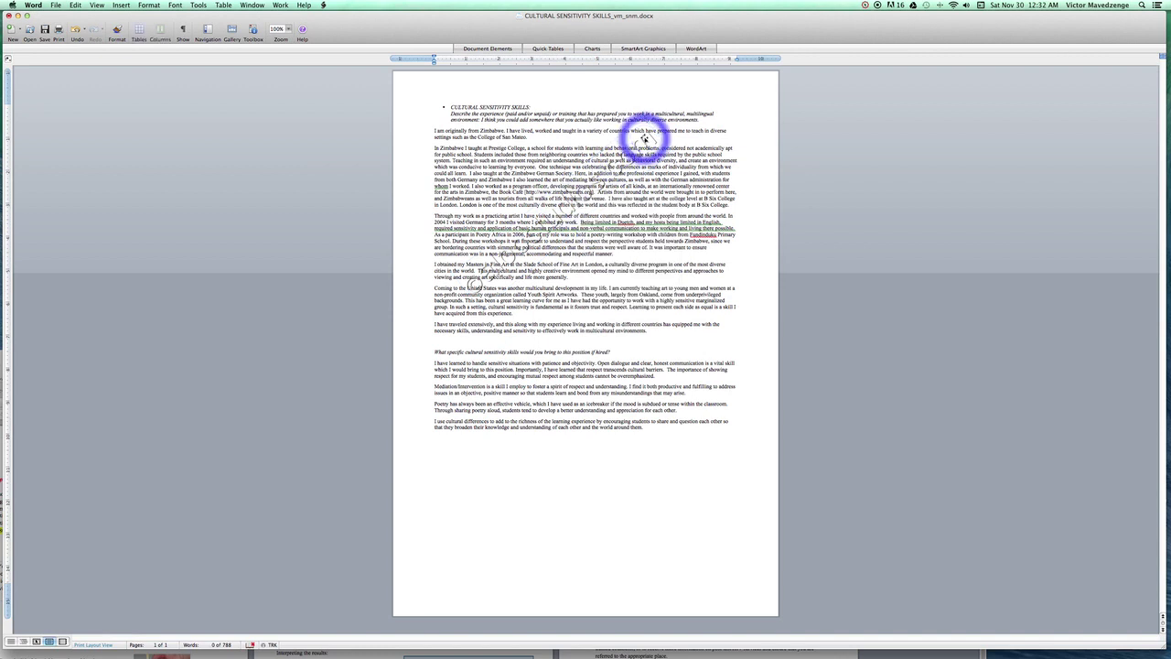
right_click(645, 139)
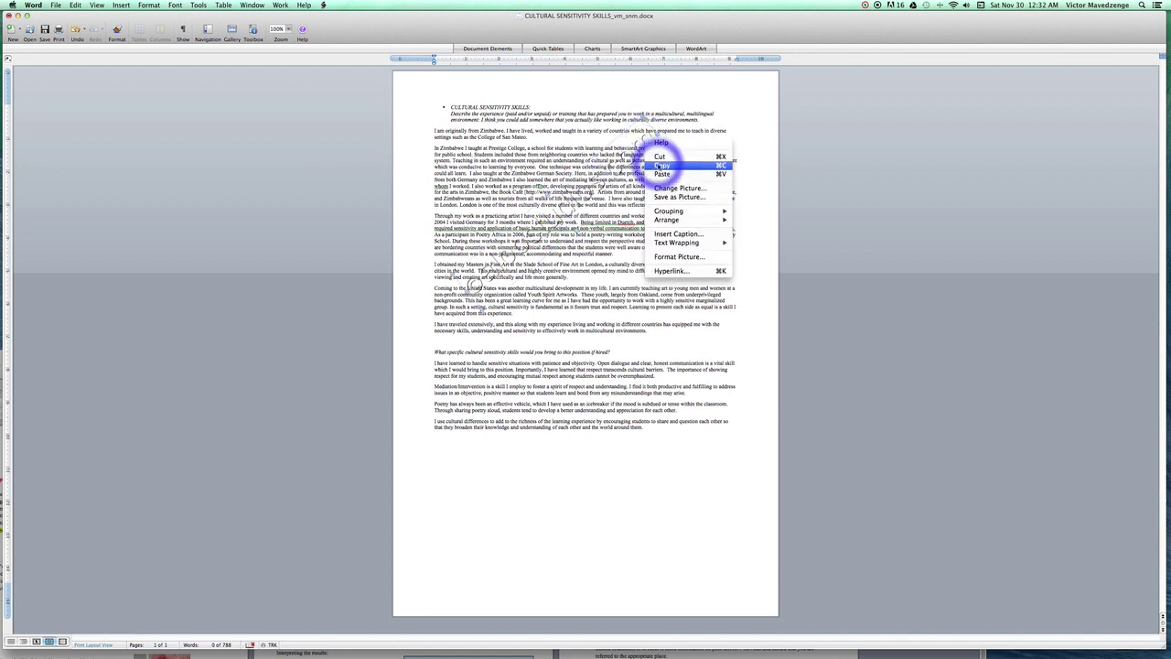
click(652, 165)
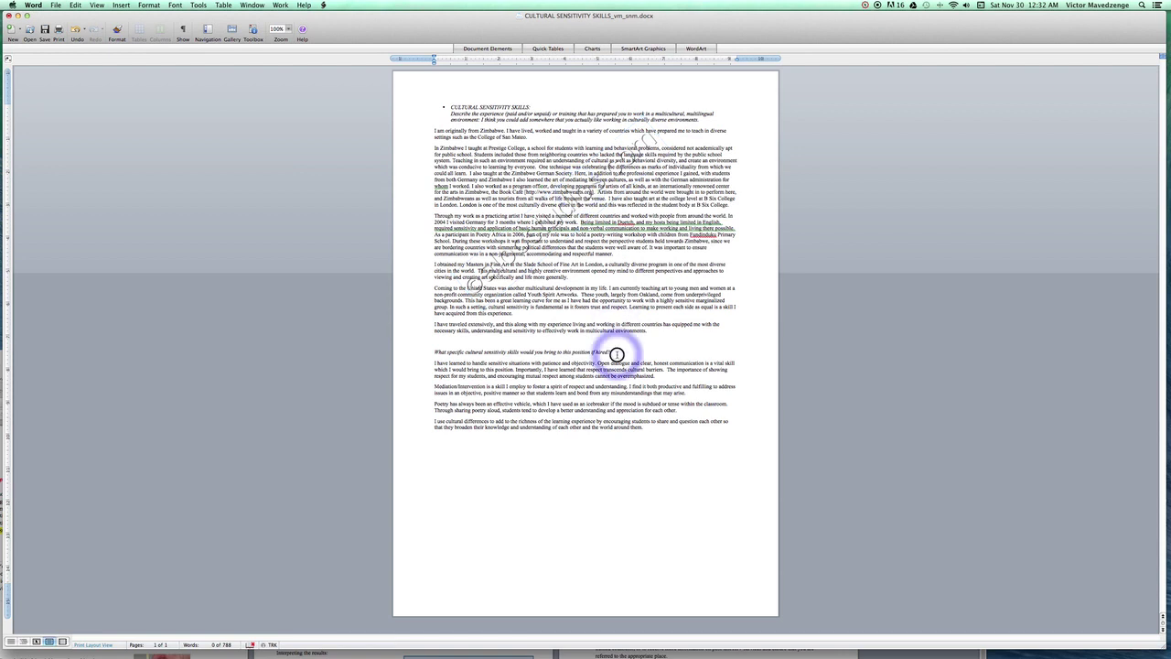
Paste a second watermark below the text and move it over the lower paragraphs.
click(562, 496)
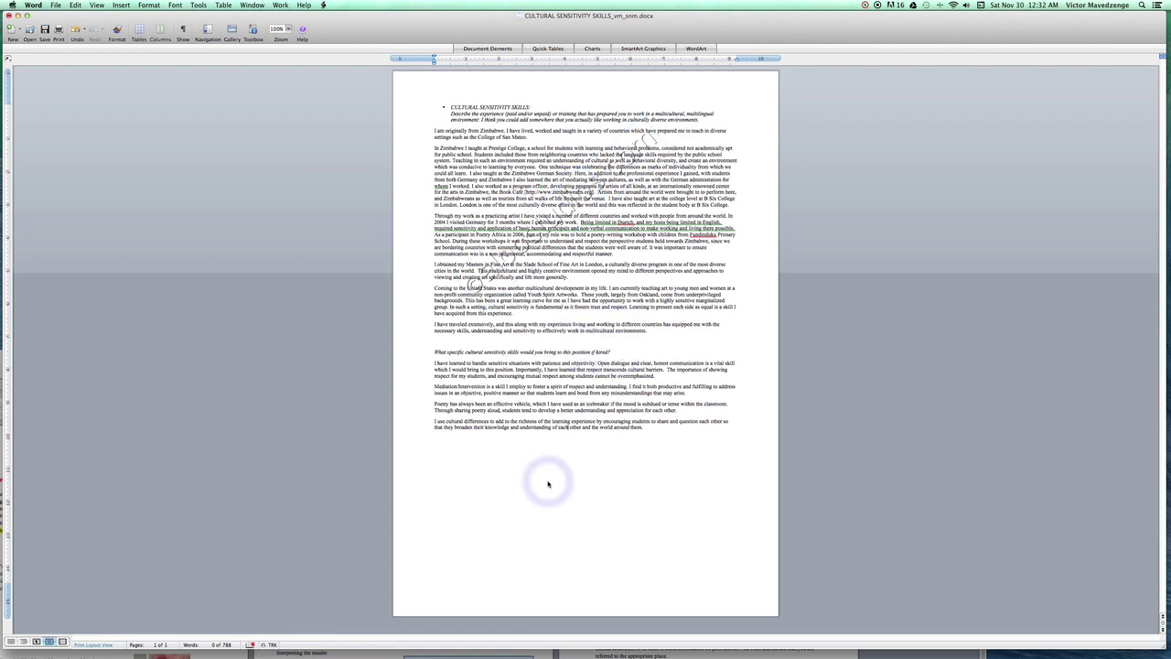
right_click(550, 482)
click(562, 517)
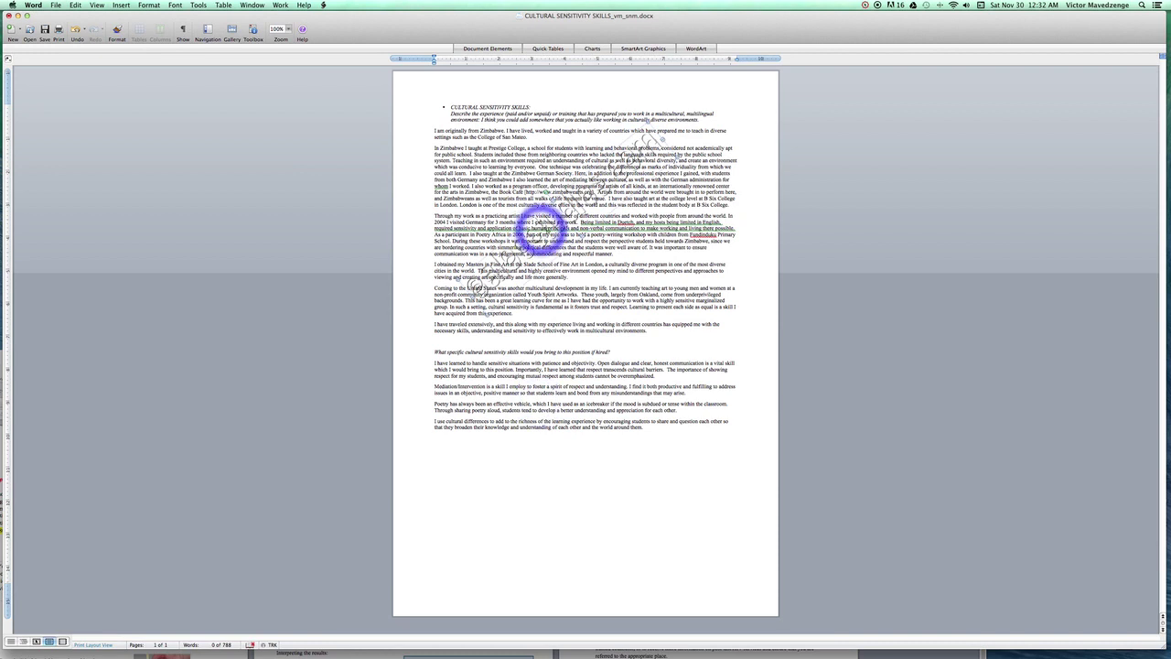
click(650, 142)
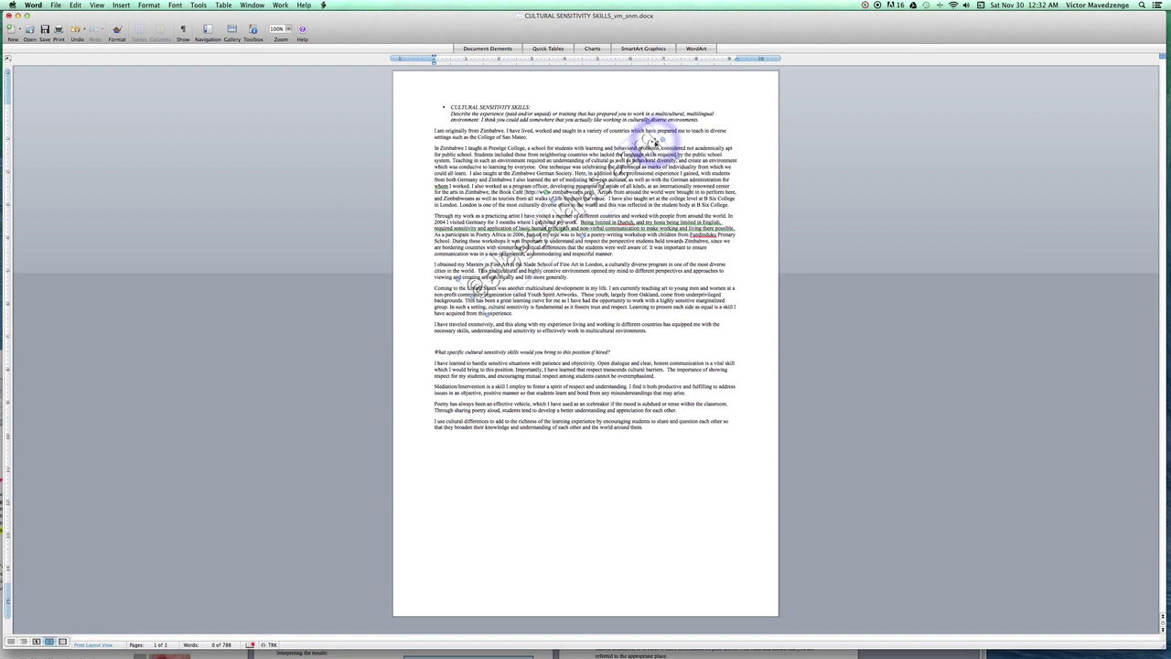
click(600, 309)
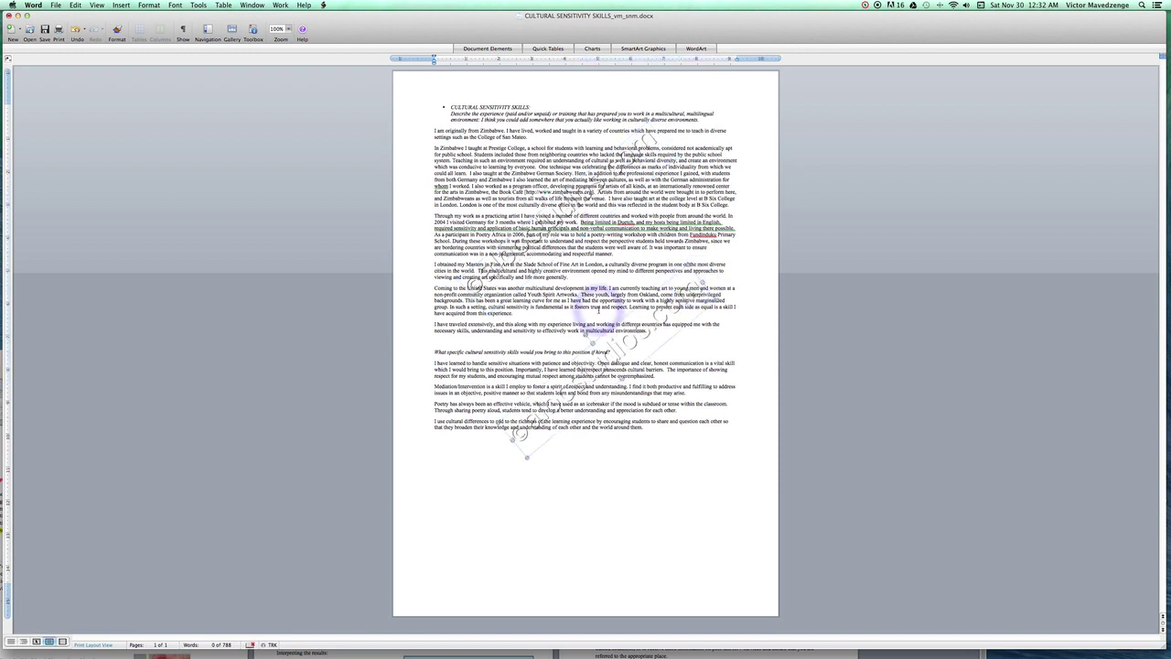
click(590, 332)
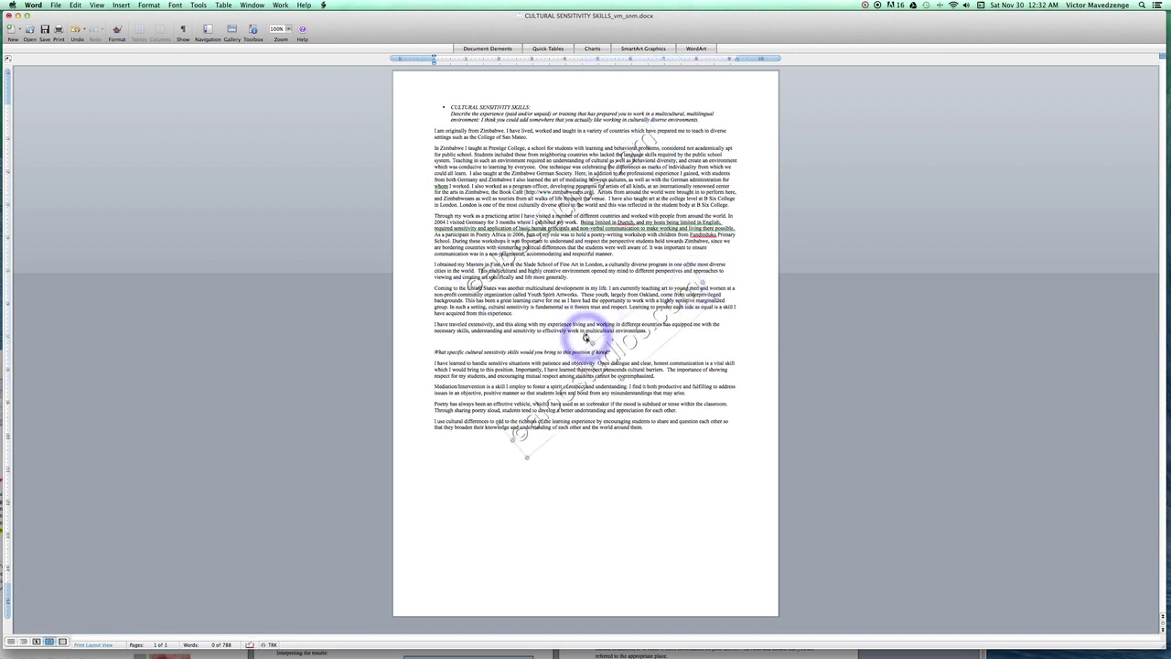
click(601, 328)
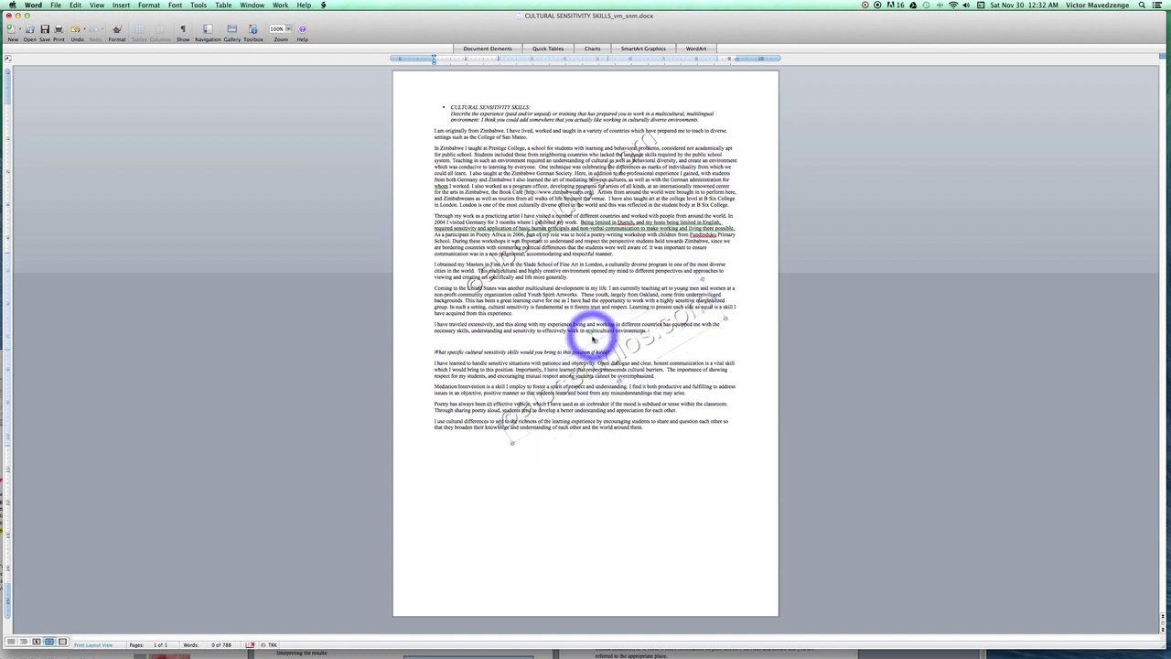
Rotate the watermark copy level across the italic question heading.
drag(590, 340, 608, 327)
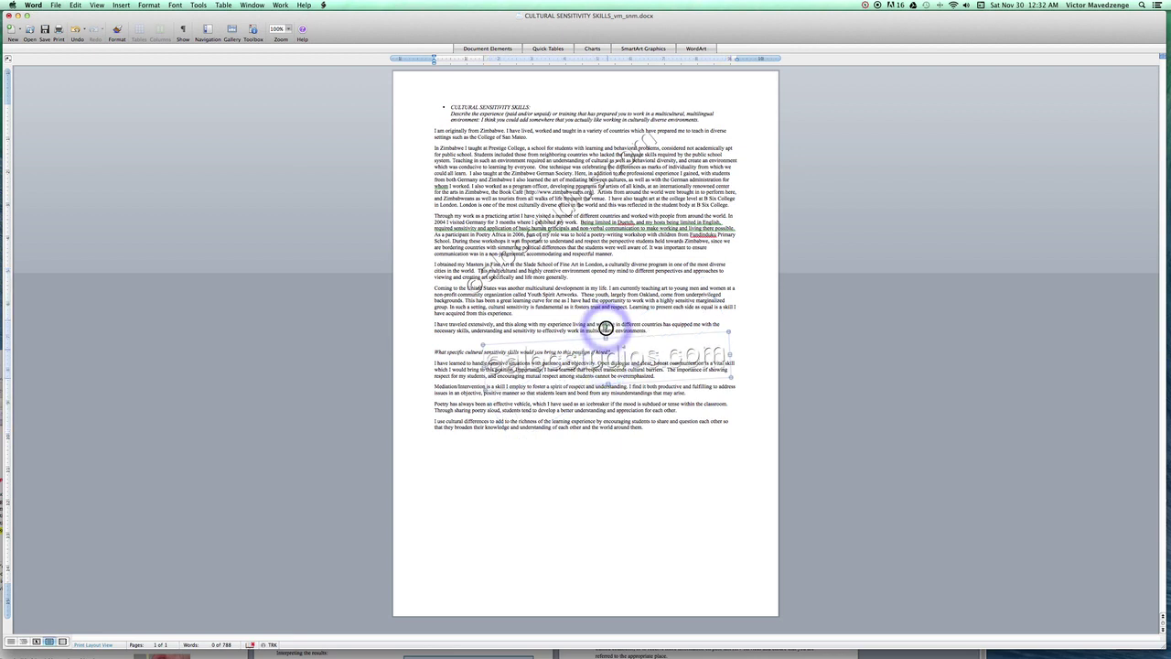
drag(608, 327, 610, 324)
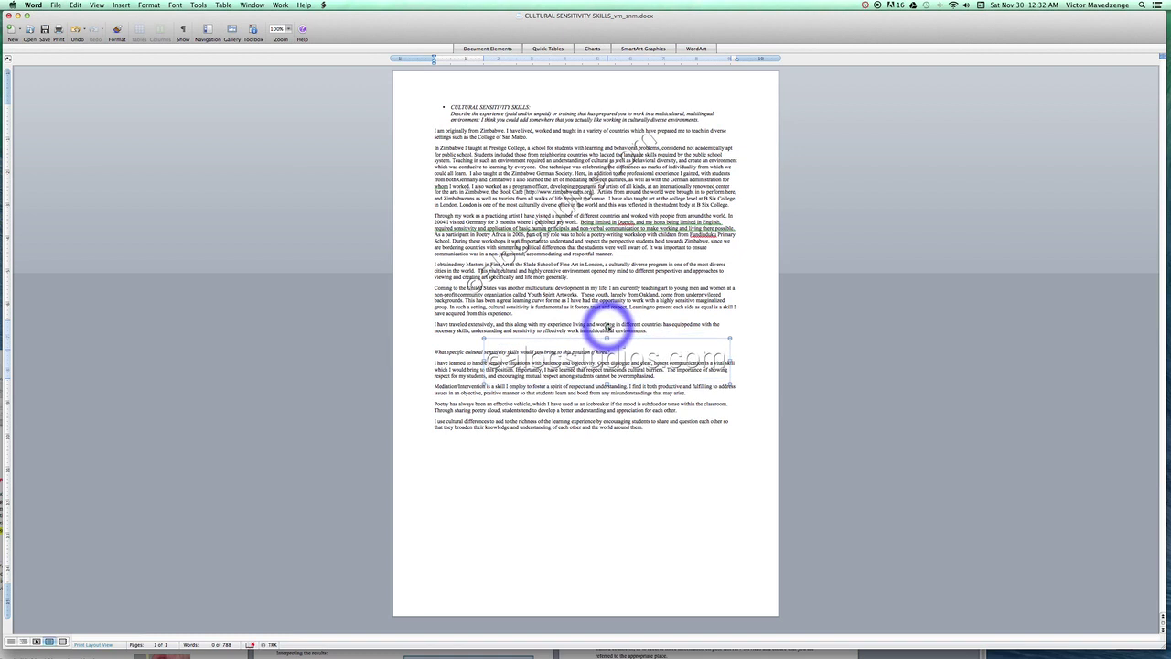
drag(610, 324, 606, 337)
click(608, 328)
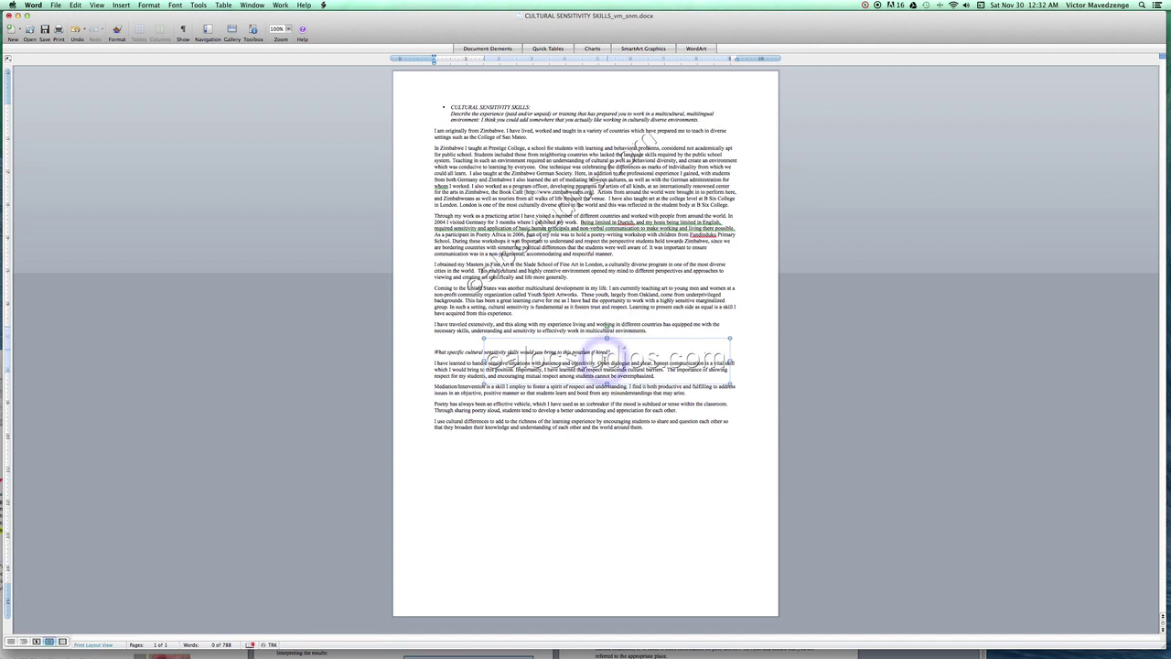
click(601, 323)
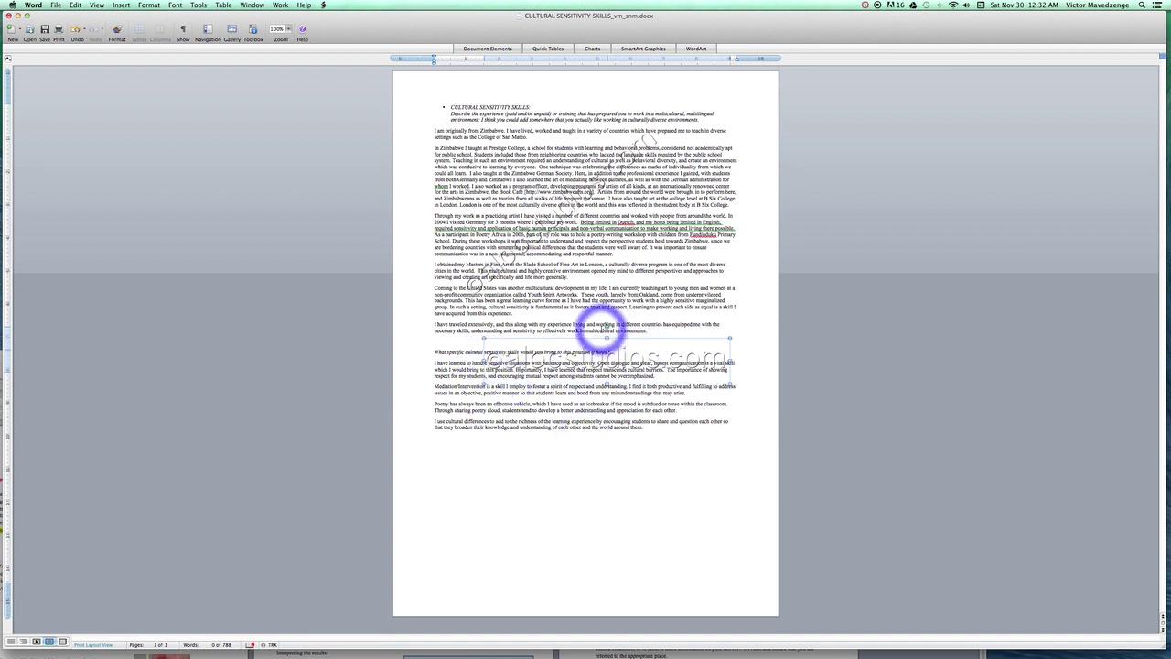